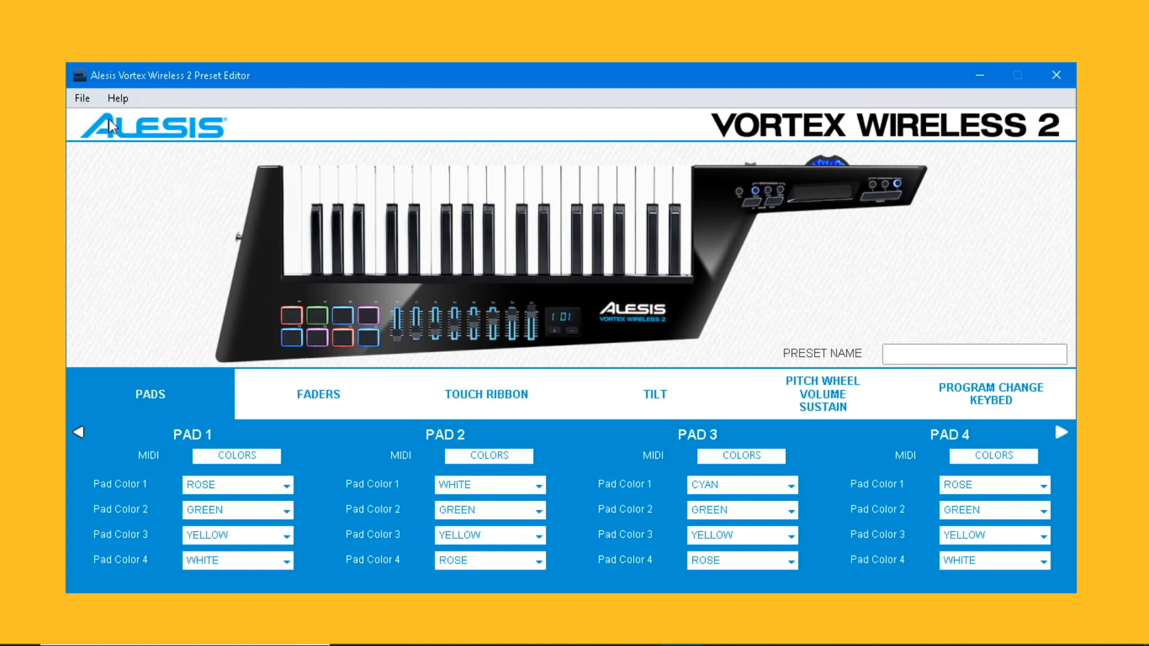
Step: Load the preset file ibandukPE3.vw2 from the presets folder on the desktop
{"action": "left_click", "coordinate": [87, 101]}
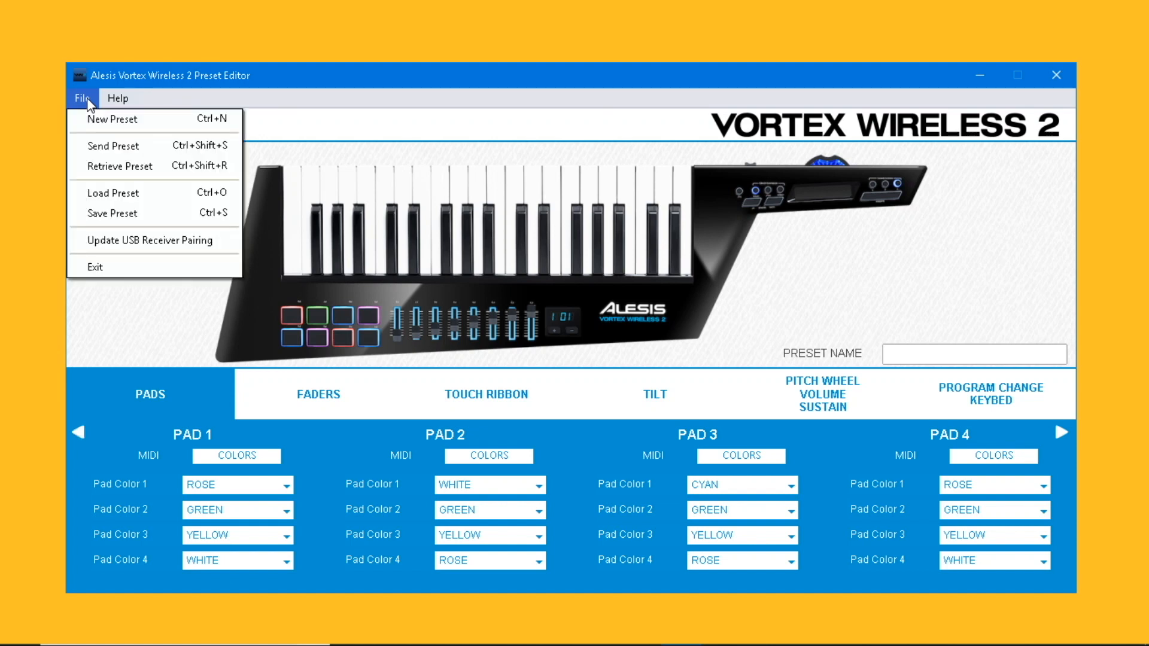
{"action": "left_click", "coordinate": [127, 197]}
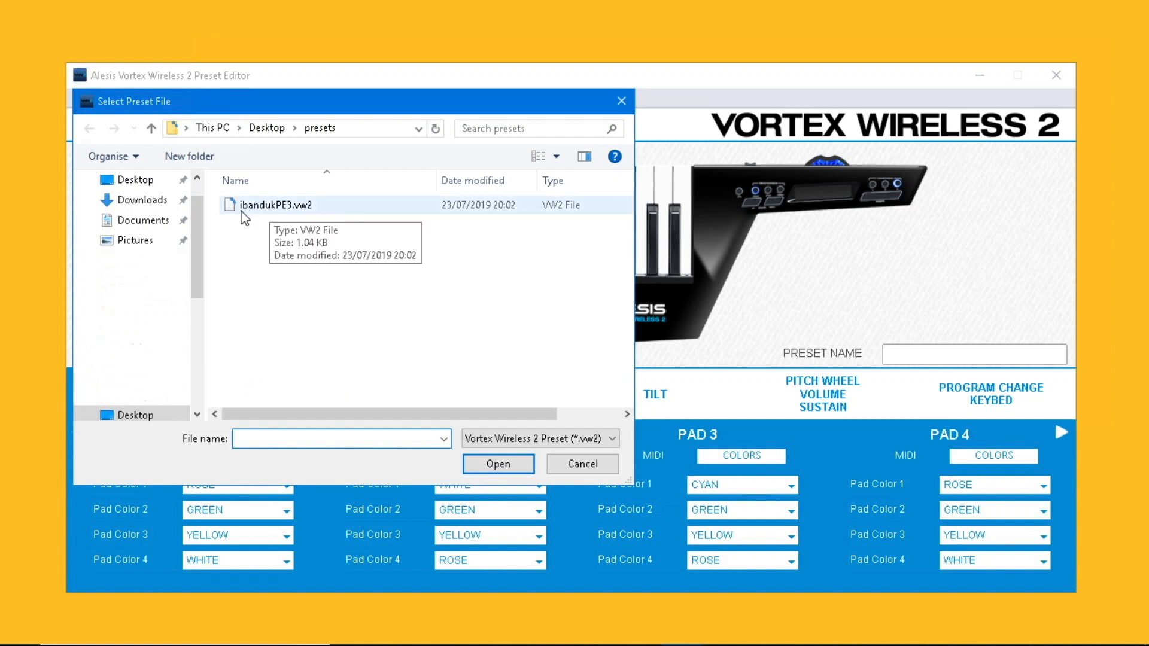
{"action": "left_click", "coordinate": [281, 206]}
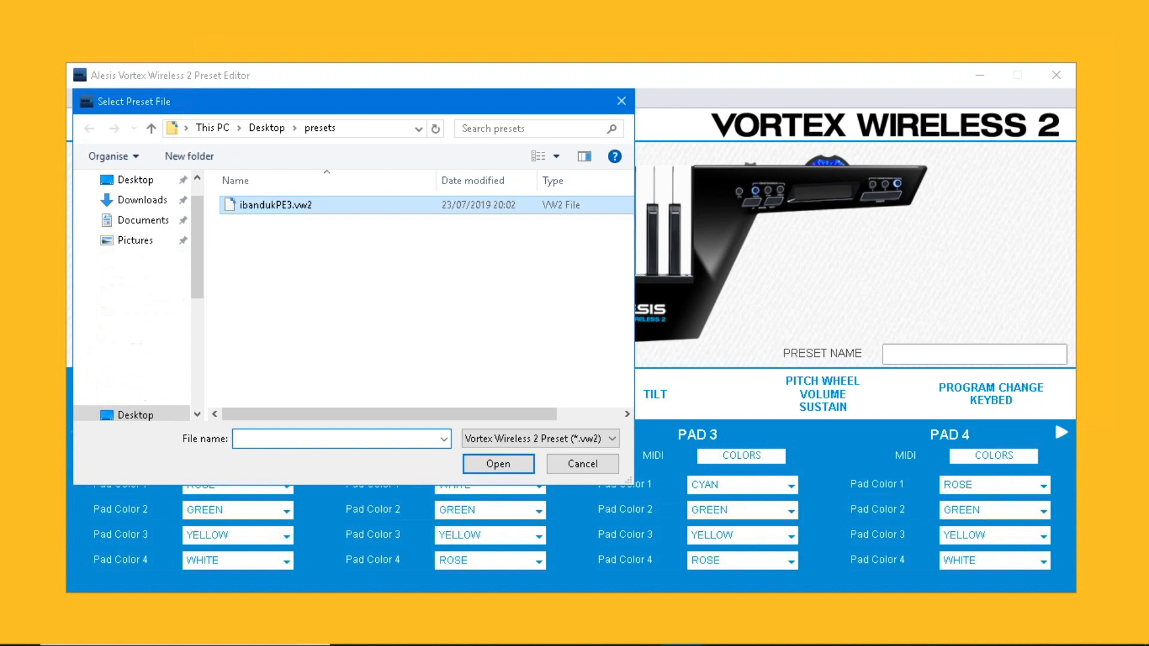
{"action": "left_click", "coordinate": [495, 467]}
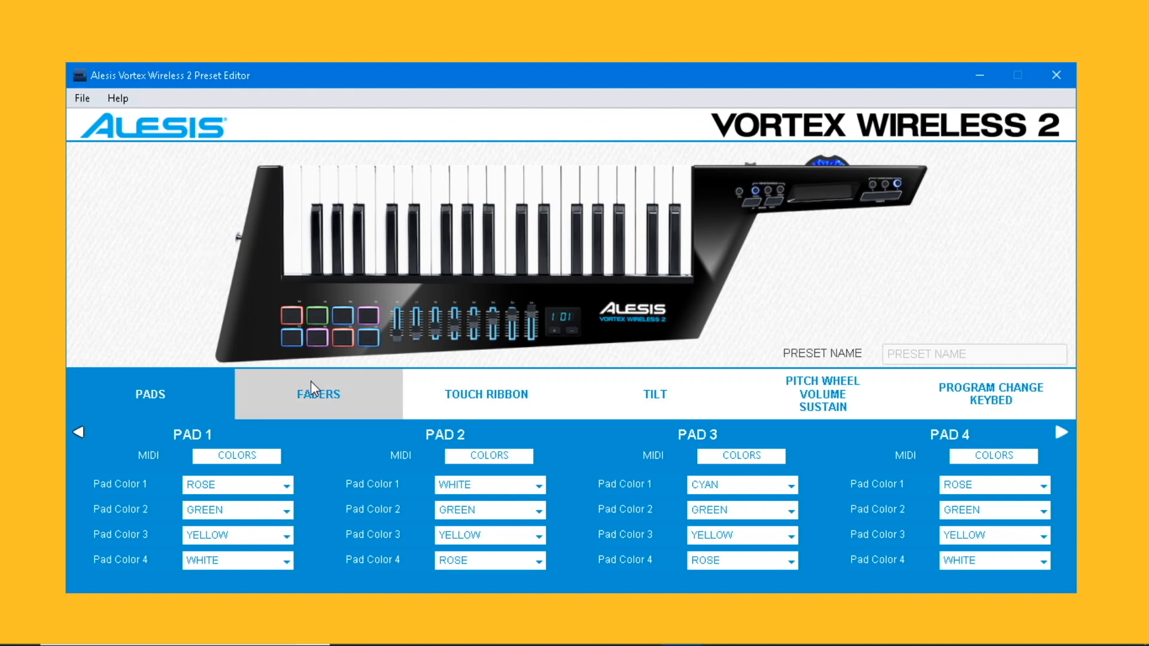
Step: Examine the MIDI channel, CC number, minimum and maximum settings of Faders 1 and 2 and of the volume slider
{"action": "left_click", "coordinate": [313, 397]}
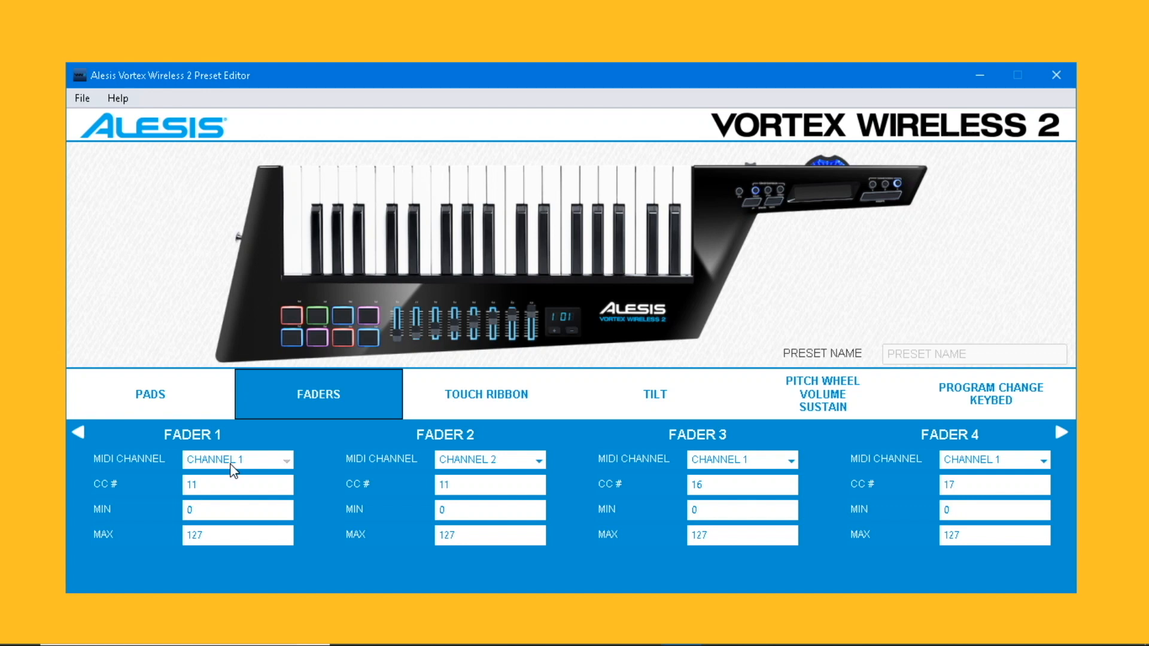
{"action": "left_click", "coordinate": [221, 486]}
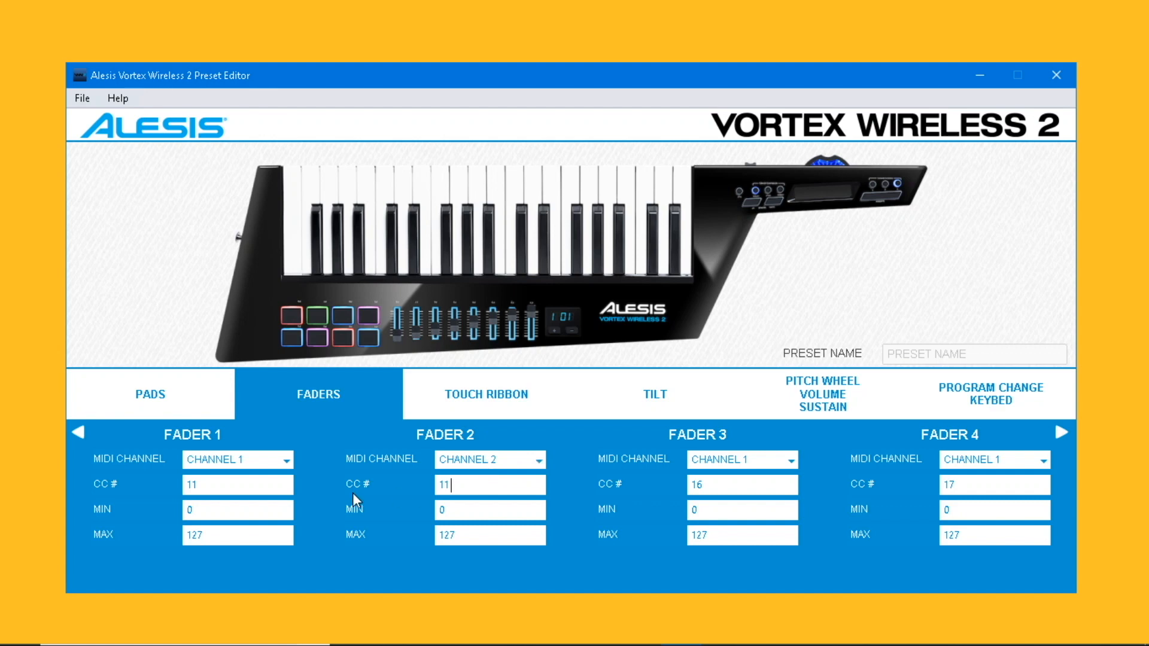
{"action": "left_click", "coordinate": [466, 509]}
{"action": "left_click", "coordinate": [468, 535]}
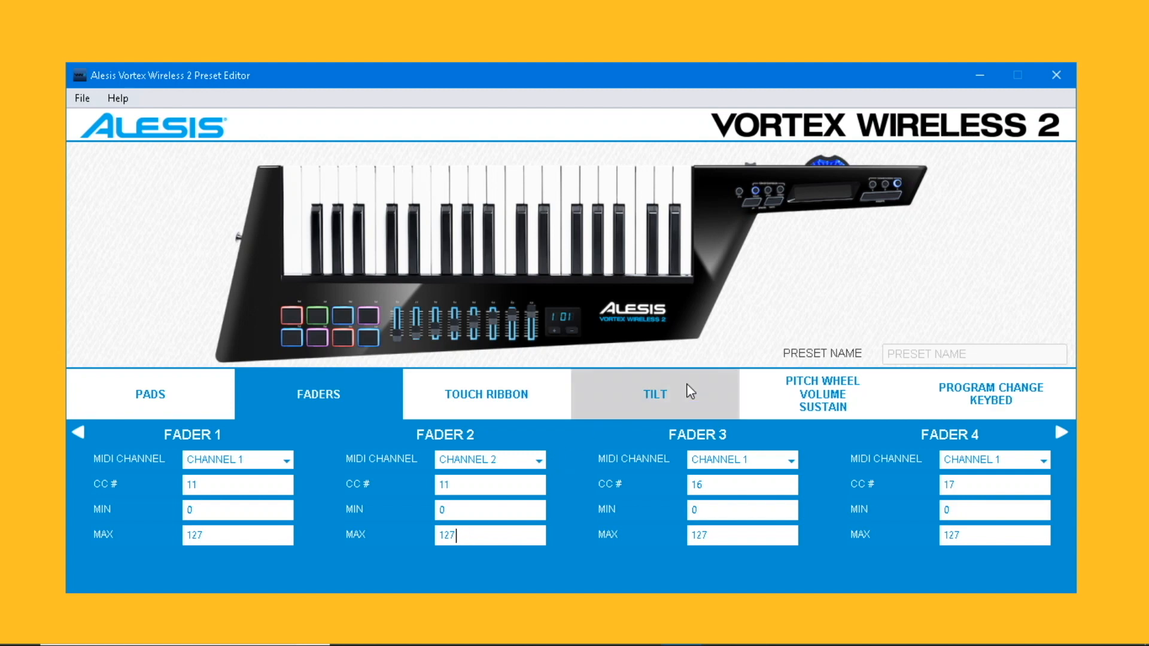
{"action": "left_click", "coordinate": [848, 403]}
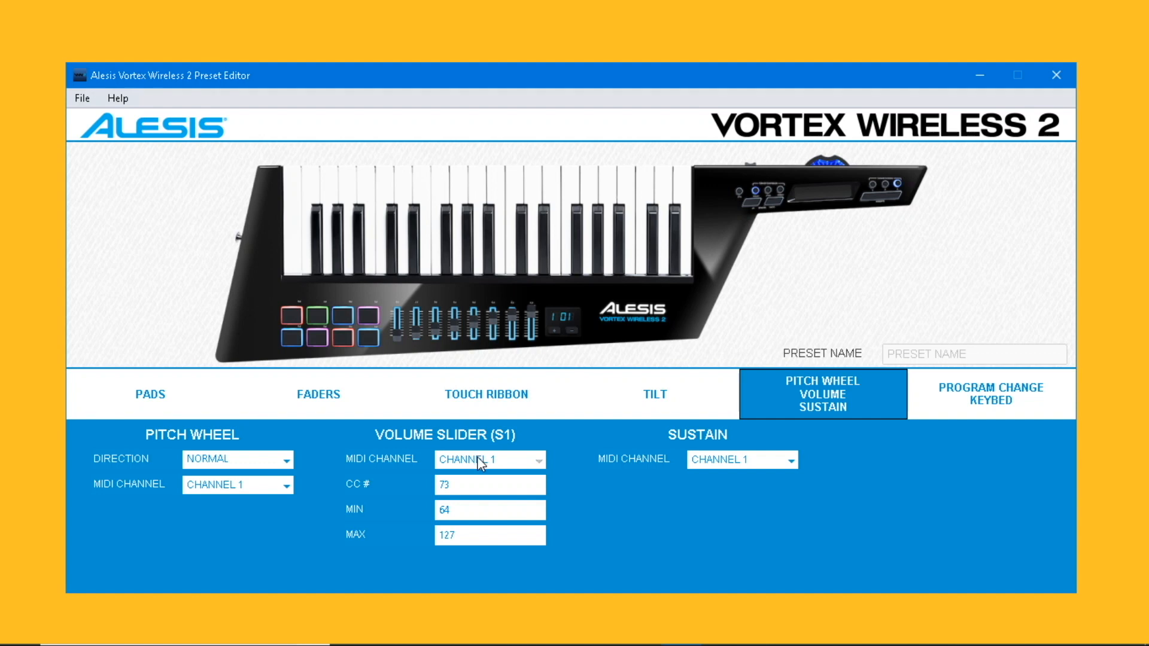
{"action": "left_click", "coordinate": [478, 486]}
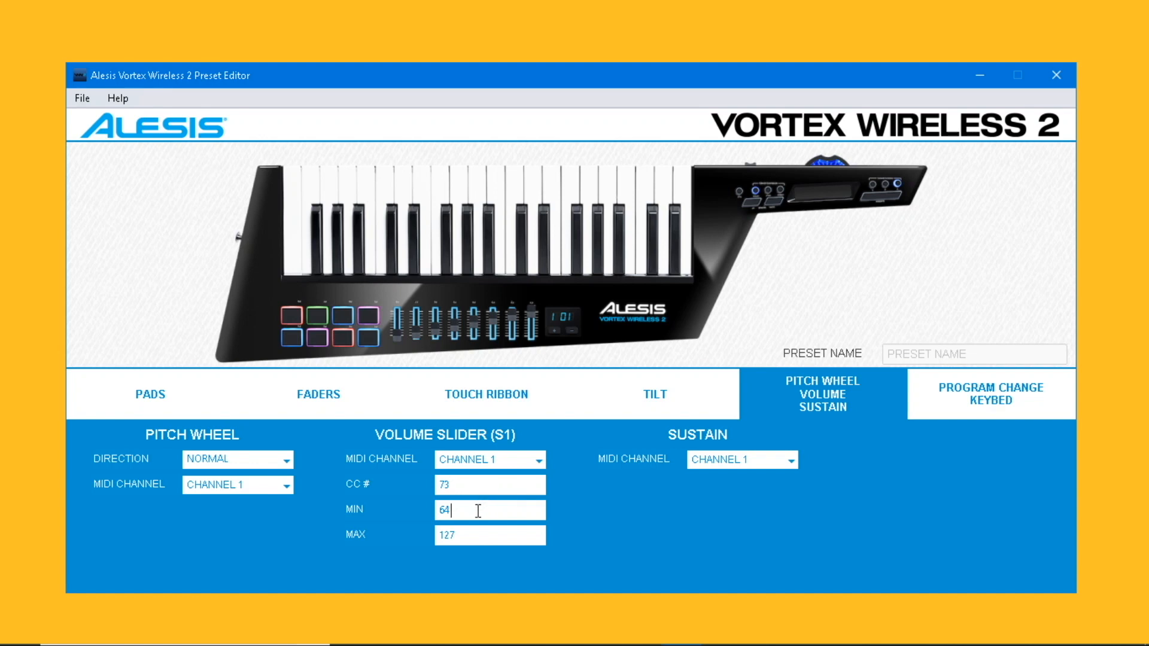
{"action": "left_click", "coordinate": [476, 536]}
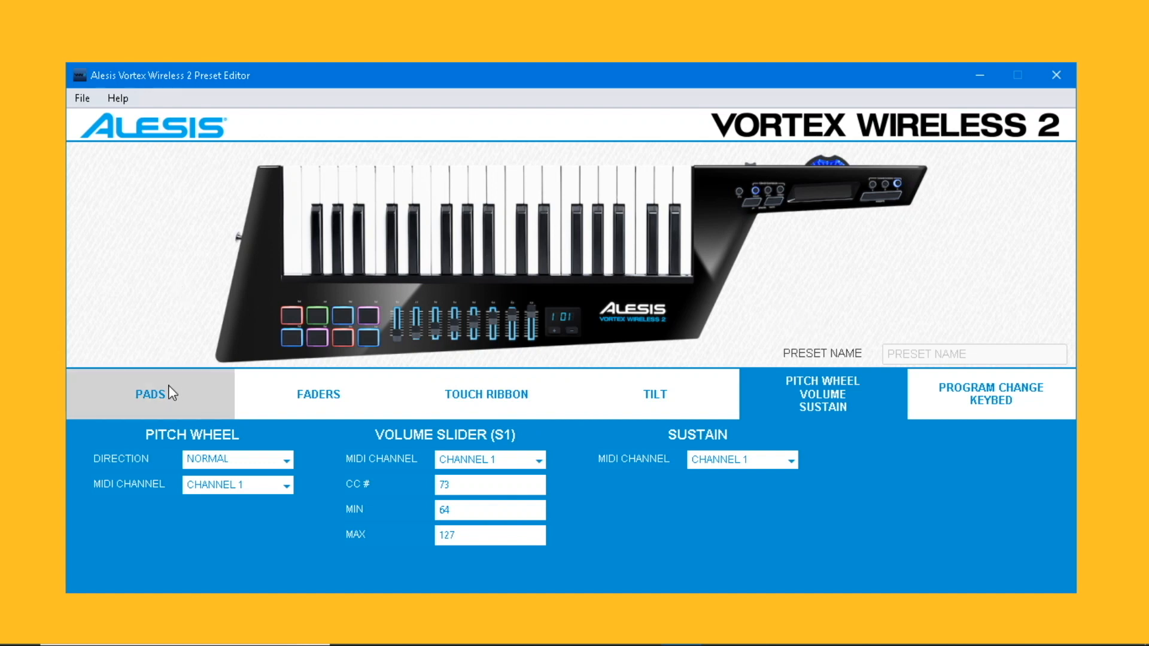
Step: Examine the MIDI settings of Pads 5 to 8, including their program, LSB and MSB numbers
{"action": "left_click", "coordinate": [164, 402]}
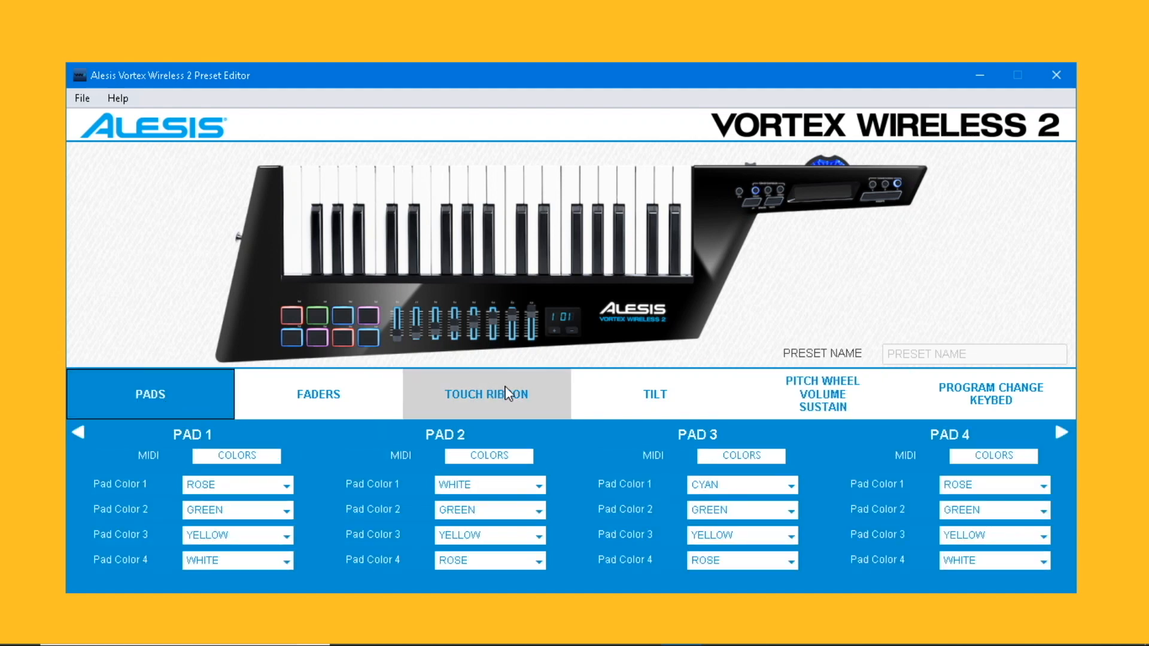
{"action": "left_click", "coordinate": [1059, 431]}
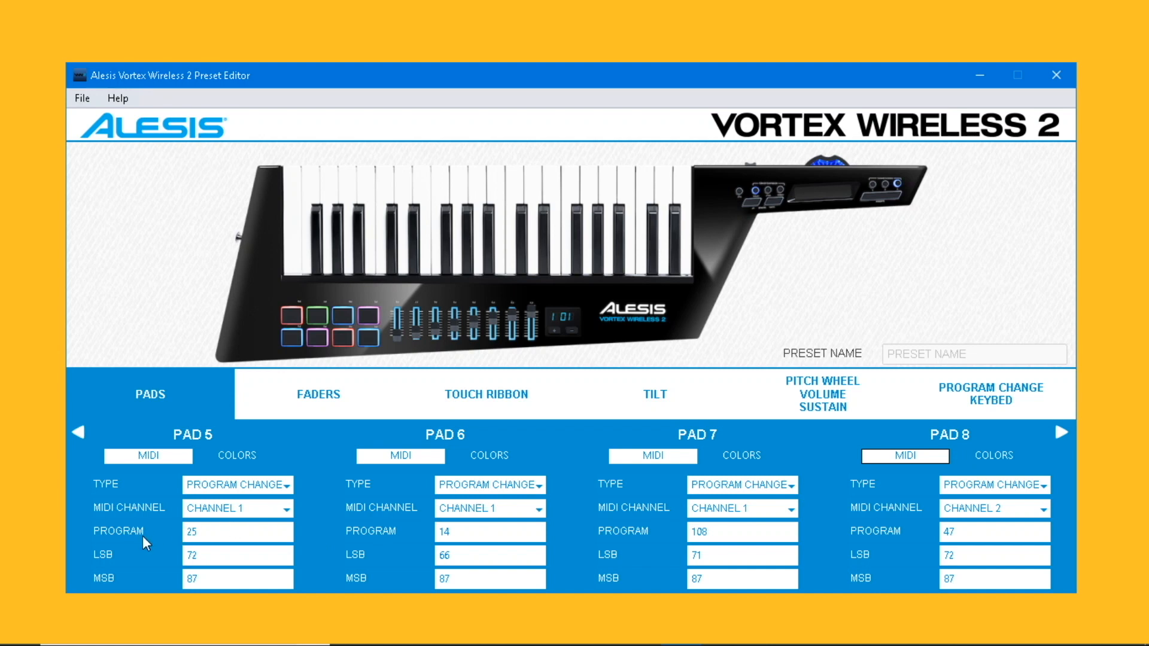
{"action": "left_click", "coordinate": [204, 534]}
{"action": "left_click", "coordinate": [508, 538]}
{"action": "left_click", "coordinate": [960, 531]}
{"action": "left_click", "coordinate": [240, 578]}
{"action": "left_click", "coordinate": [221, 557]}
{"action": "left_click", "coordinate": [219, 579]}
{"action": "left_click", "coordinate": [233, 555]}
{"action": "left_click", "coordinate": [232, 579]}
Step: Show the colour assignments of Pads 5 to 8 for review
{"action": "left_click", "coordinate": [245, 454]}
{"action": "left_click", "coordinate": [489, 455]}
{"action": "left_click", "coordinate": [735, 455]}
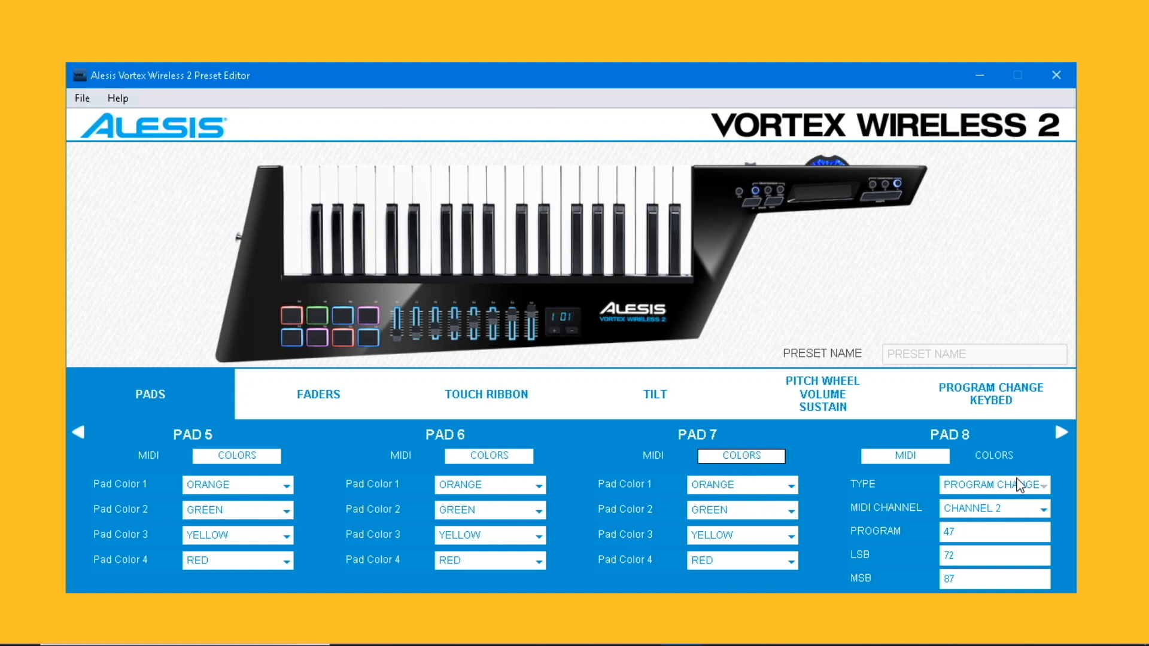
{"action": "left_click", "coordinate": [999, 456]}
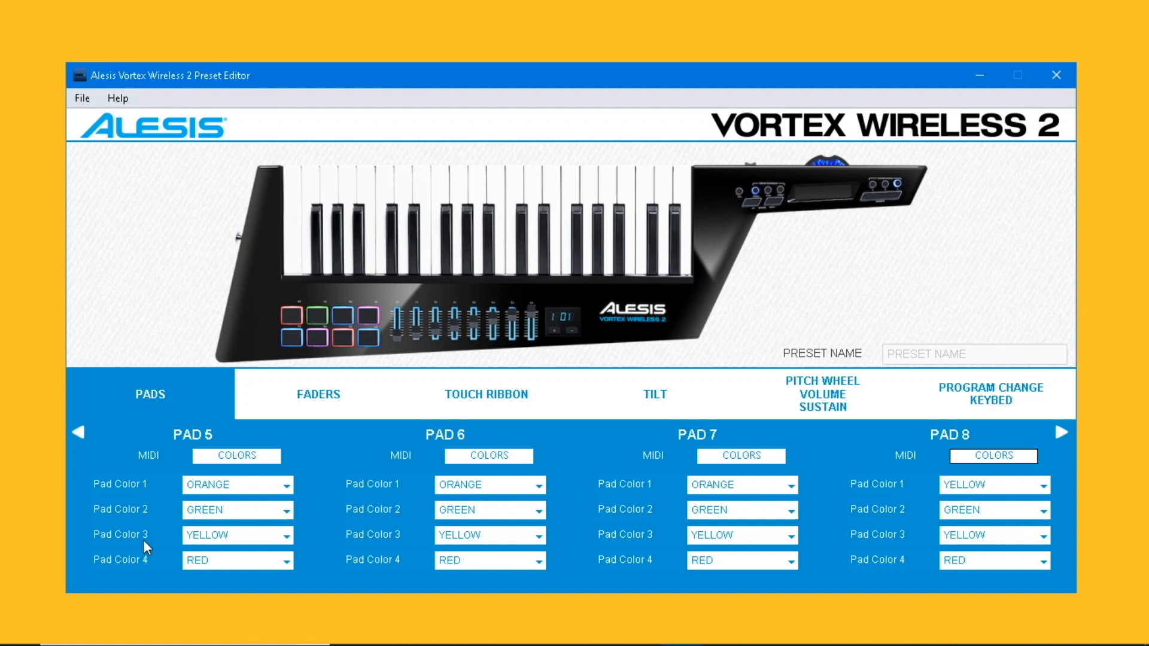
{"action": "left_click", "coordinate": [153, 460]}
{"action": "left_click", "coordinate": [226, 461]}
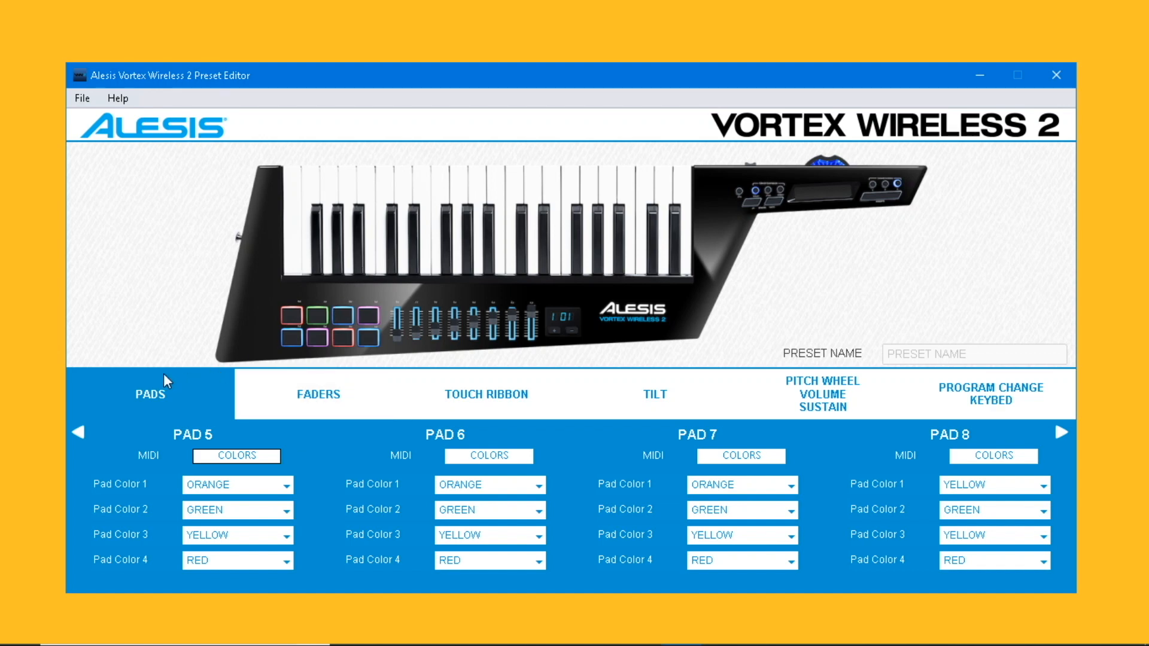
Step: Go back to Pads 1 to 4 and examine Pad 1's program, LSB and MSB settings
{"action": "left_click", "coordinate": [157, 395]}
{"action": "left_click", "coordinate": [78, 434]}
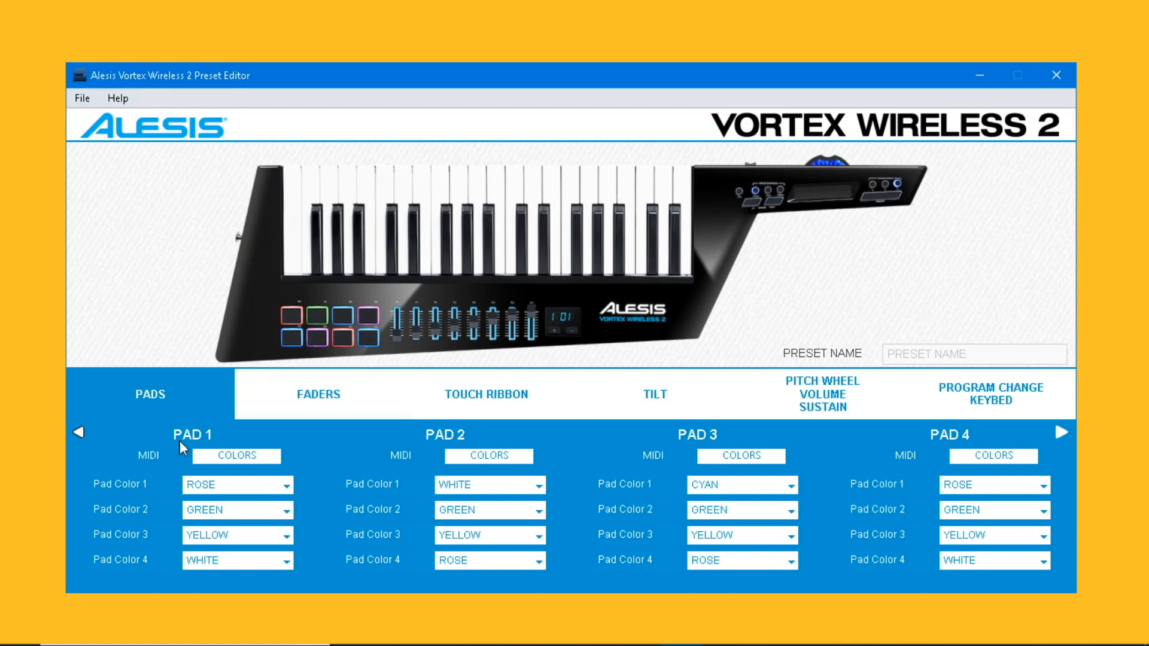
{"action": "left_click", "coordinate": [135, 459]}
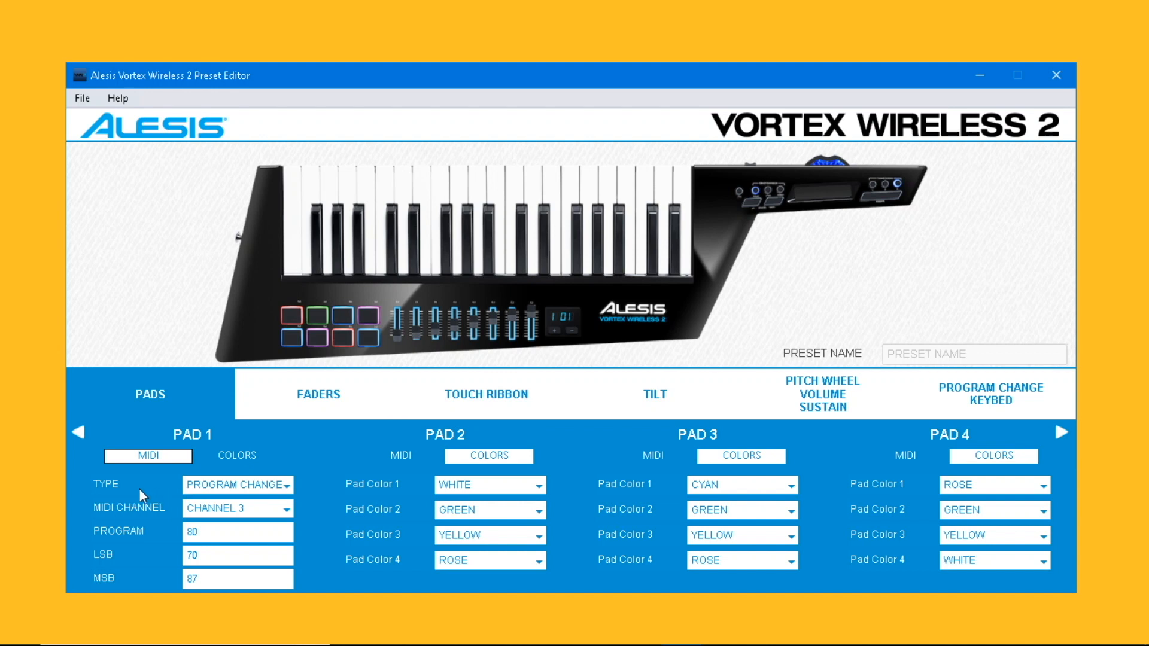
{"action": "left_click", "coordinate": [238, 529]}
{"action": "left_click", "coordinate": [238, 554]}
{"action": "left_click", "coordinate": [233, 583]}
Step: Examine Pad 2's note, velocity and curve options, and return Pads 1 and 2 to their colour settings
{"action": "left_click", "coordinate": [397, 454]}
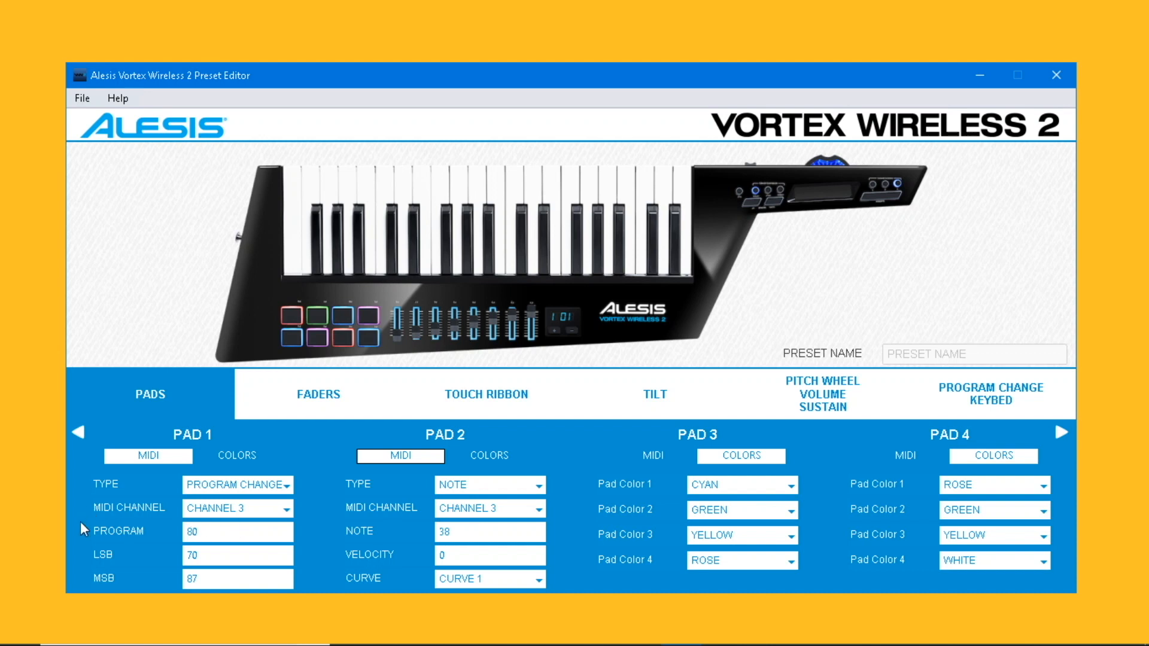
{"action": "left_click", "coordinate": [500, 533]}
{"action": "left_click", "coordinate": [472, 557]}
{"action": "left_click", "coordinate": [539, 579]}
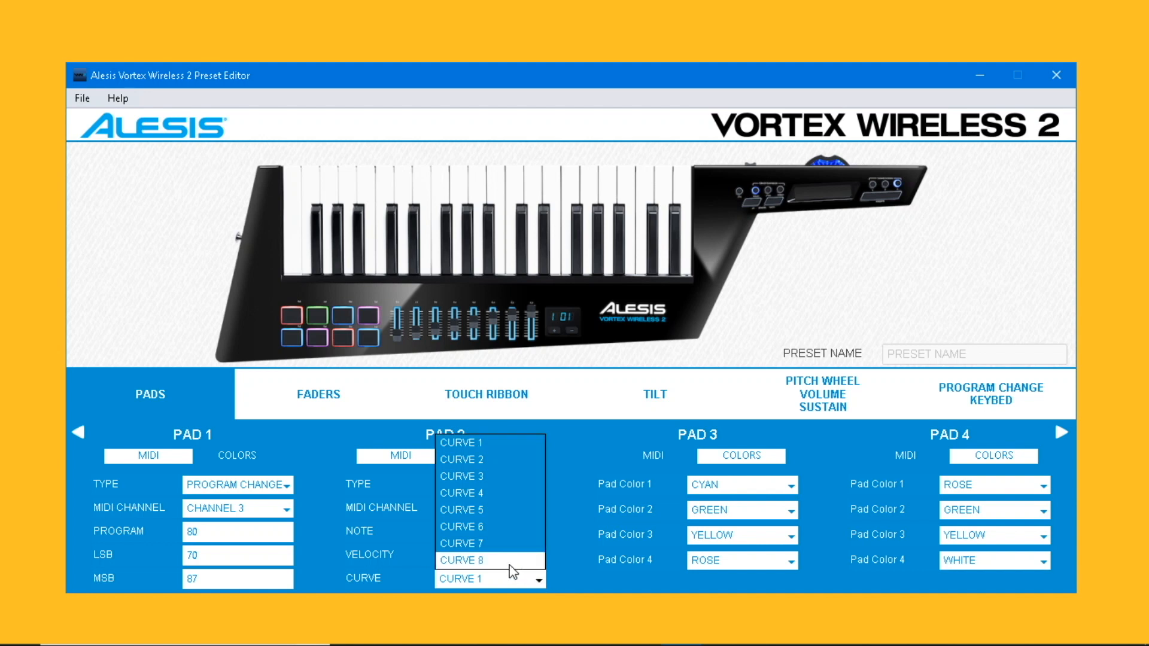
{"action": "left_click", "coordinate": [571, 577]}
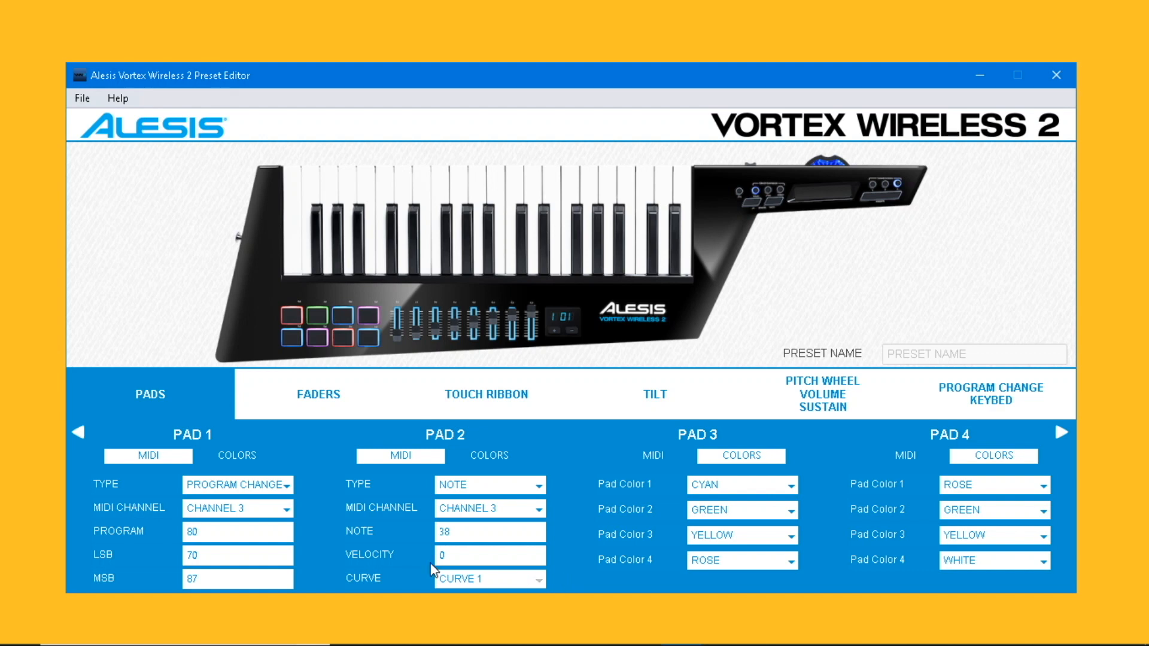
{"action": "left_click", "coordinate": [242, 456]}
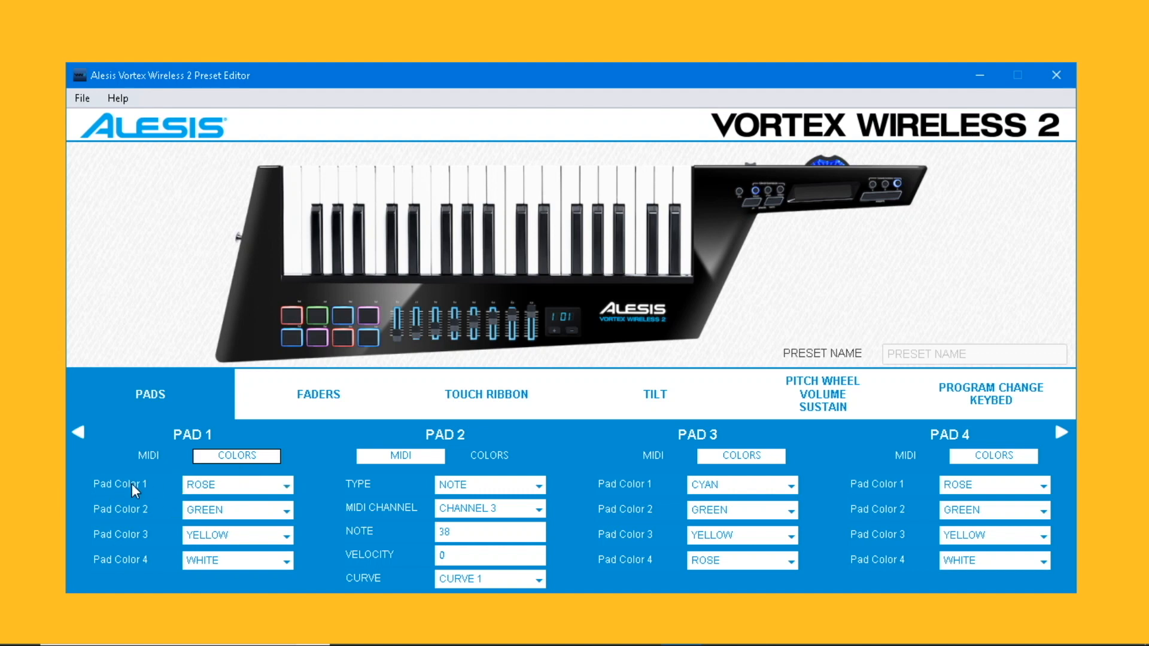
{"action": "left_click", "coordinate": [489, 458]}
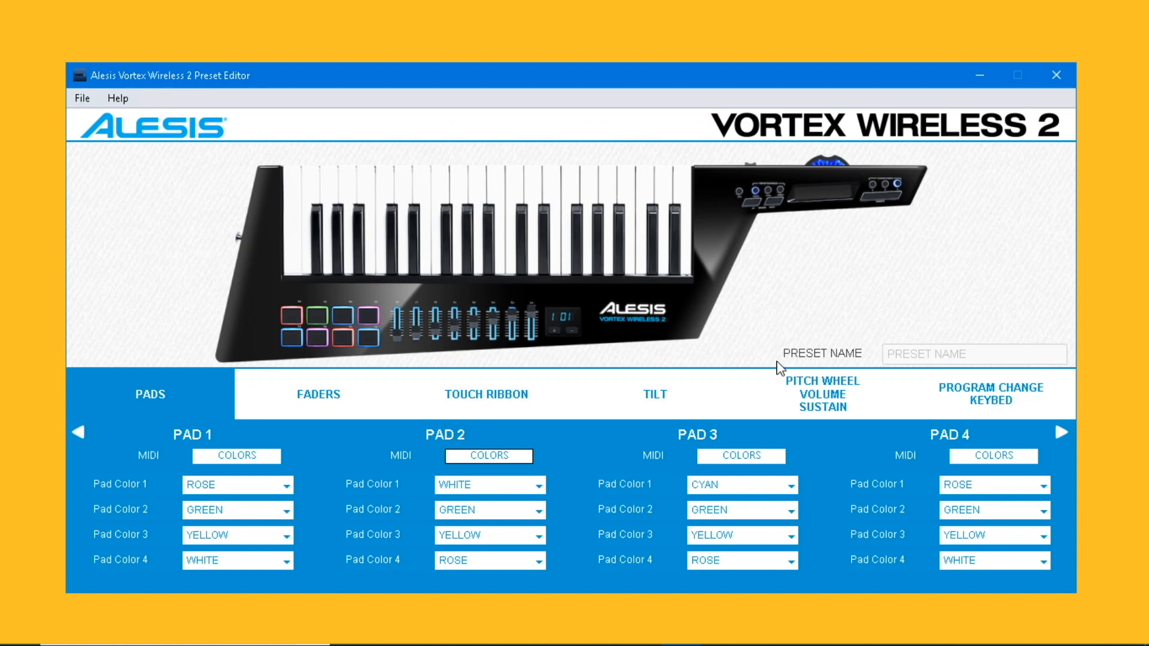
Step: Set the touch ribbon's release mode to Return
{"action": "left_click", "coordinate": [500, 396]}
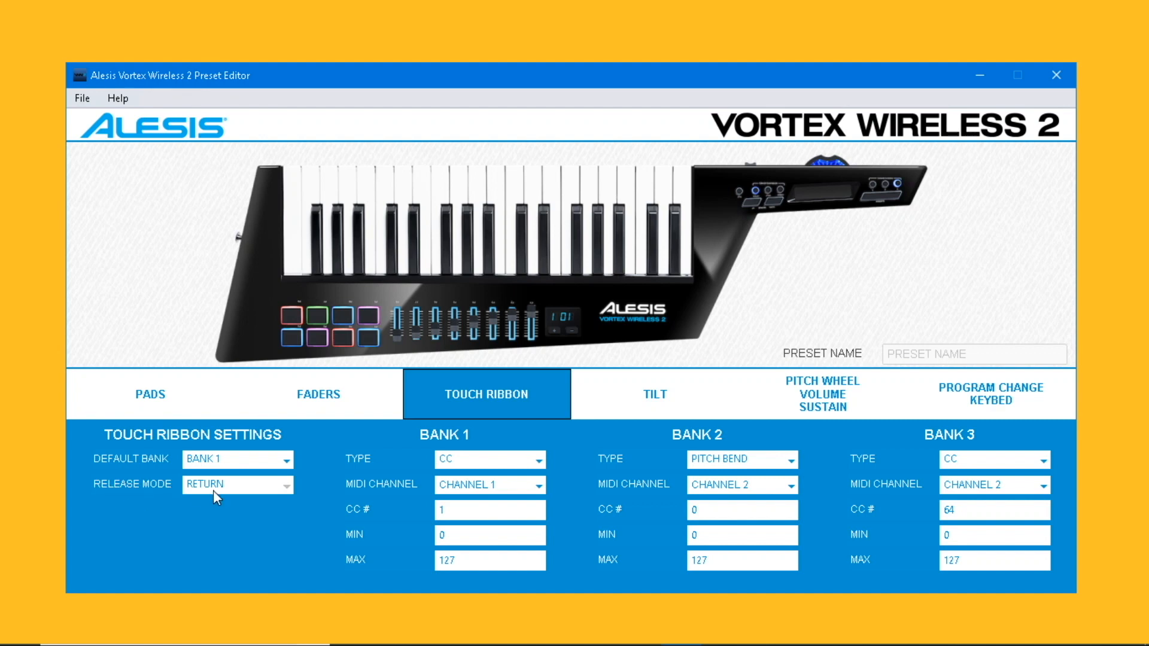
{"action": "left_click", "coordinate": [286, 485]}
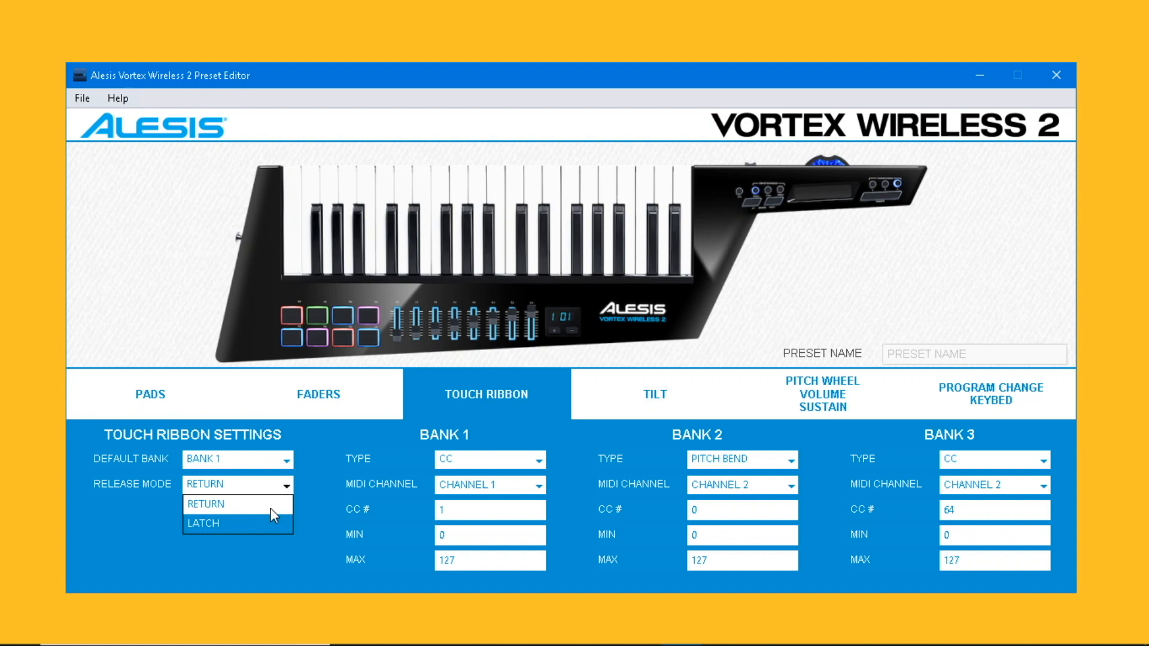
{"action": "left_click", "coordinate": [271, 509]}
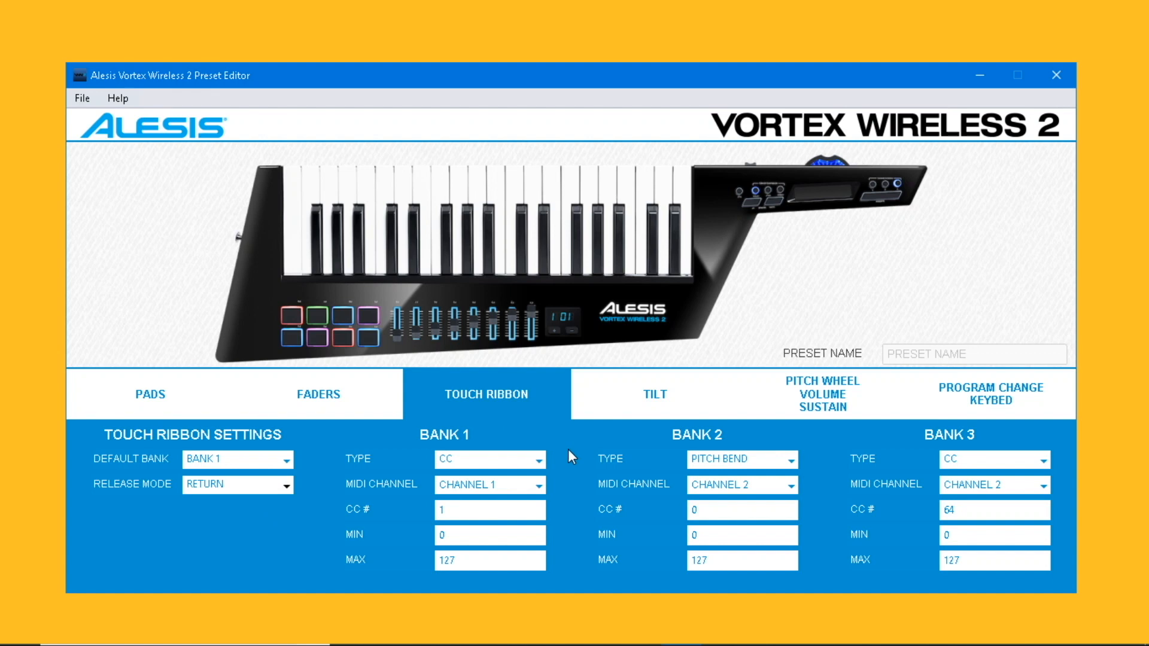
Step: Examine the CC number, minimum and maximum settings of touch ribbon Bank 3
{"action": "left_click", "coordinate": [979, 541]}
{"action": "left_click", "coordinate": [983, 563]}
{"action": "left_click", "coordinate": [984, 512]}
{"action": "left_click", "coordinate": [986, 540]}
Step: Set touch ribbon Bank 2's type to Pitch Bend and check its minimum and maximum values
{"action": "left_click", "coordinate": [764, 467]}
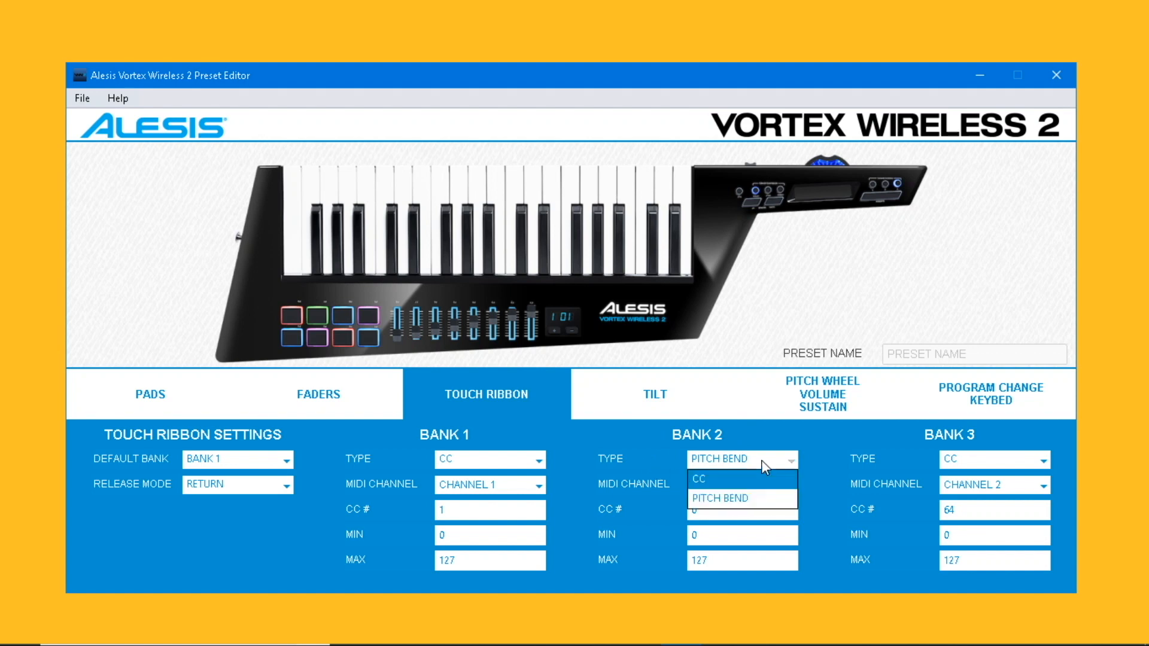
{"action": "left_click", "coordinate": [762, 499]}
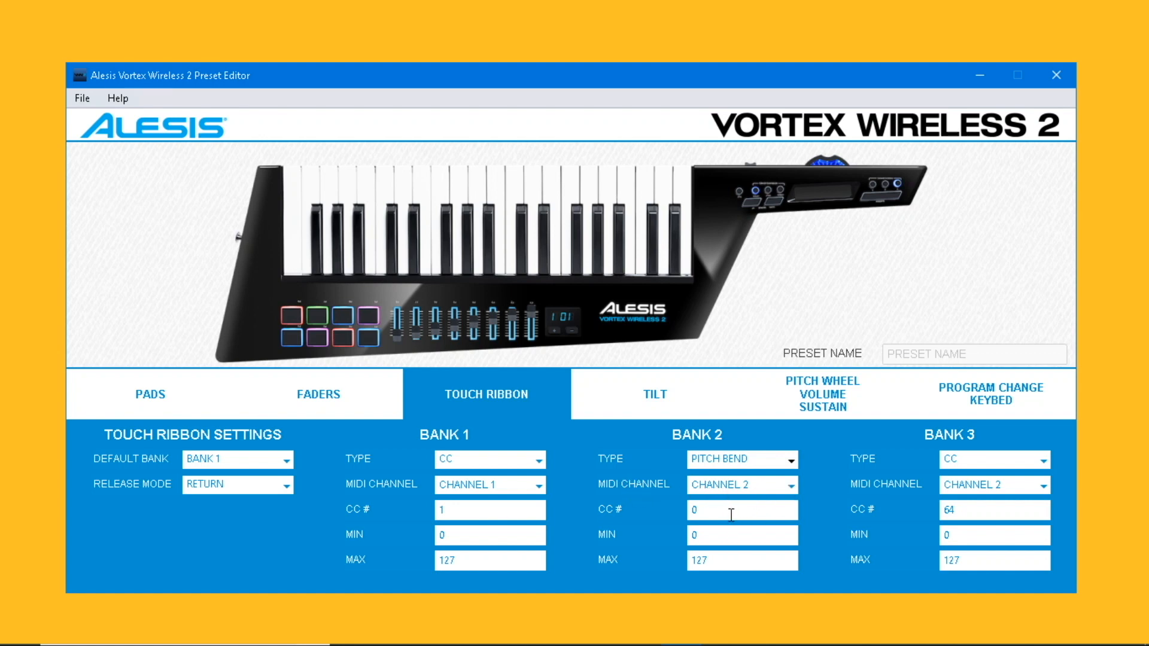
{"action": "left_click", "coordinate": [728, 565]}
{"action": "left_click", "coordinate": [714, 536]}
{"action": "left_click", "coordinate": [722, 560]}
{"action": "left_click", "coordinate": [472, 138]}
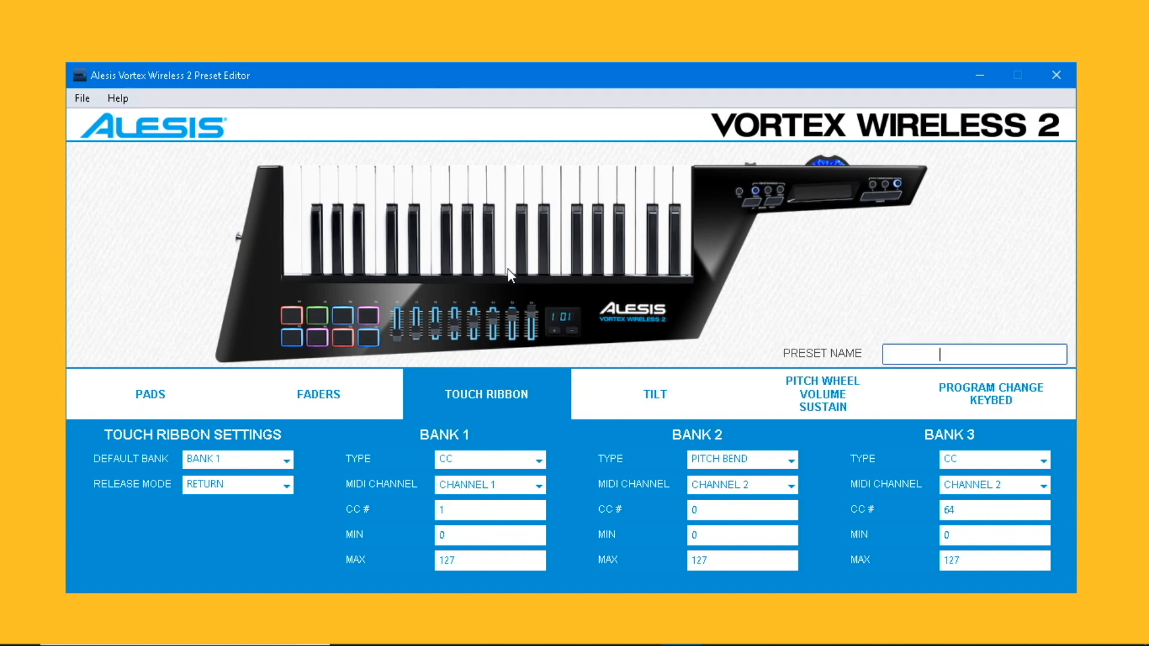
Step: Send the preset to the keyboard hardware, using preset slot Preset 25
{"action": "left_click", "coordinate": [84, 99]}
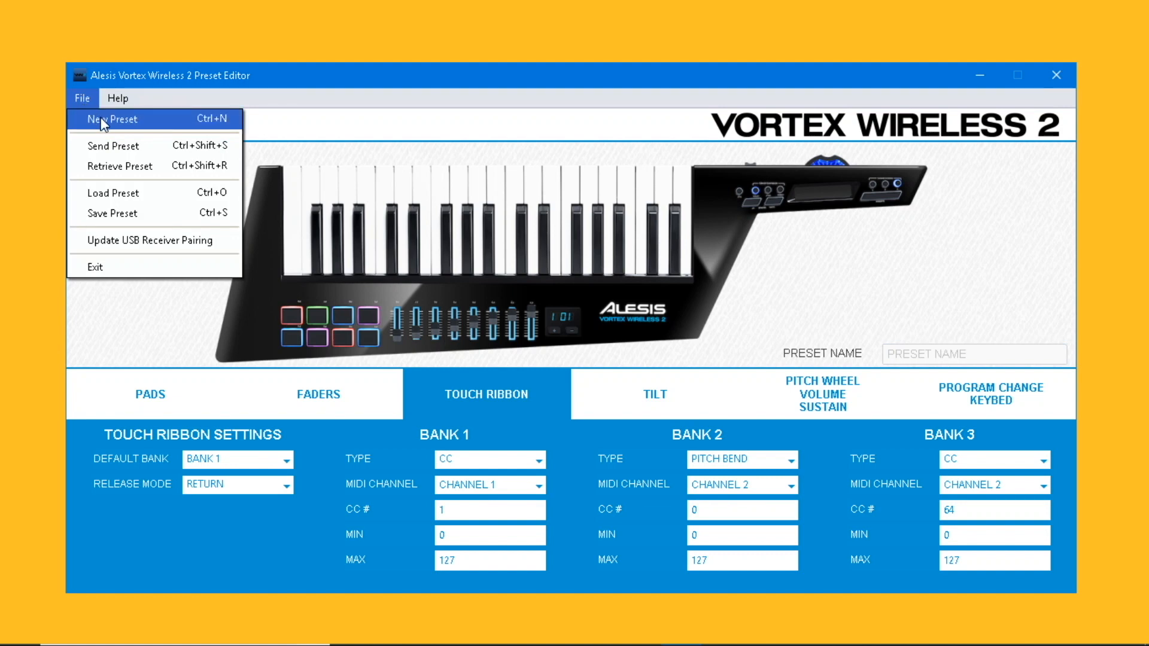
{"action": "left_click", "coordinate": [115, 147]}
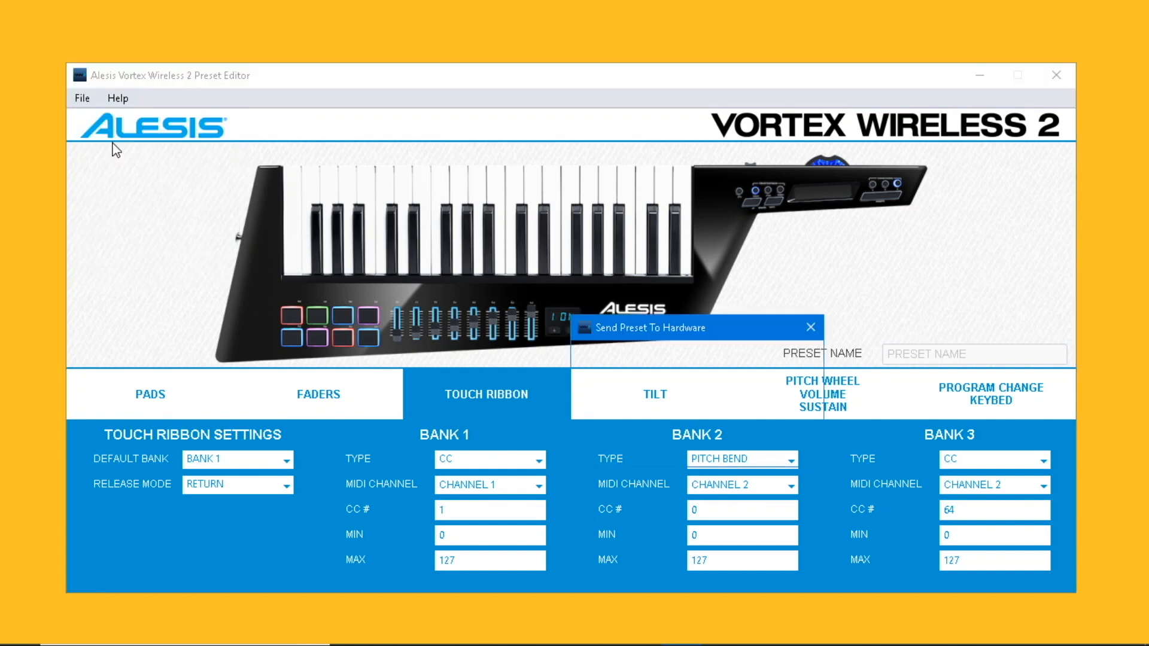
{"action": "left_click_drag", "start_coordinate": [745, 343], "coordinate": [636, 222]}
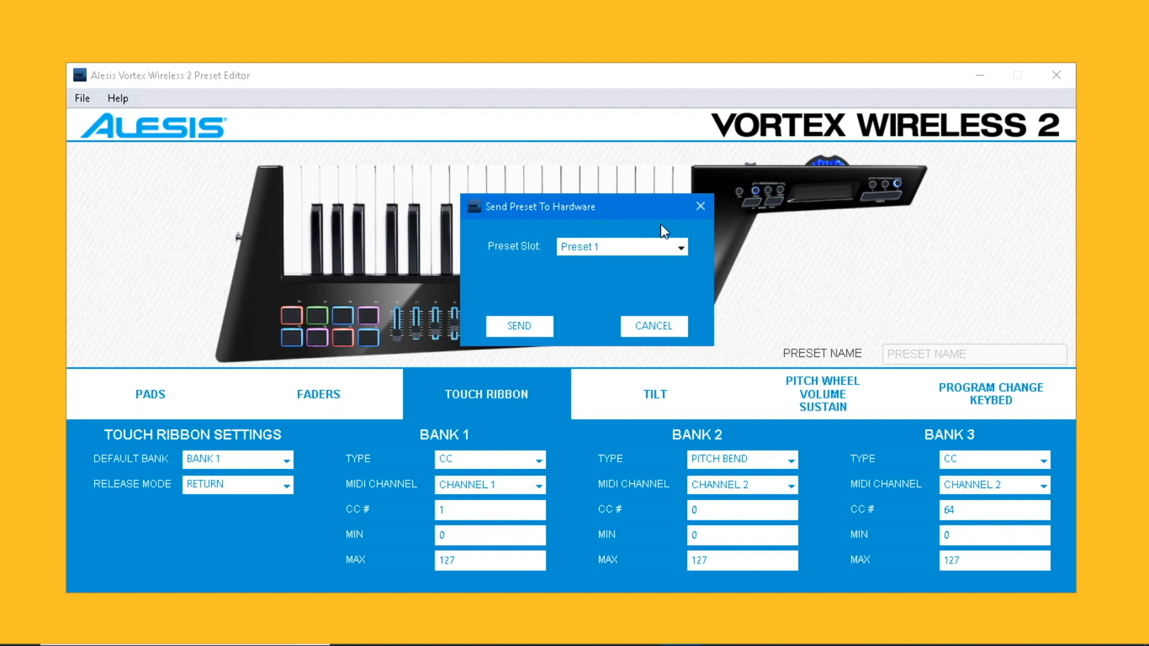
{"action": "left_click", "coordinate": [681, 248]}
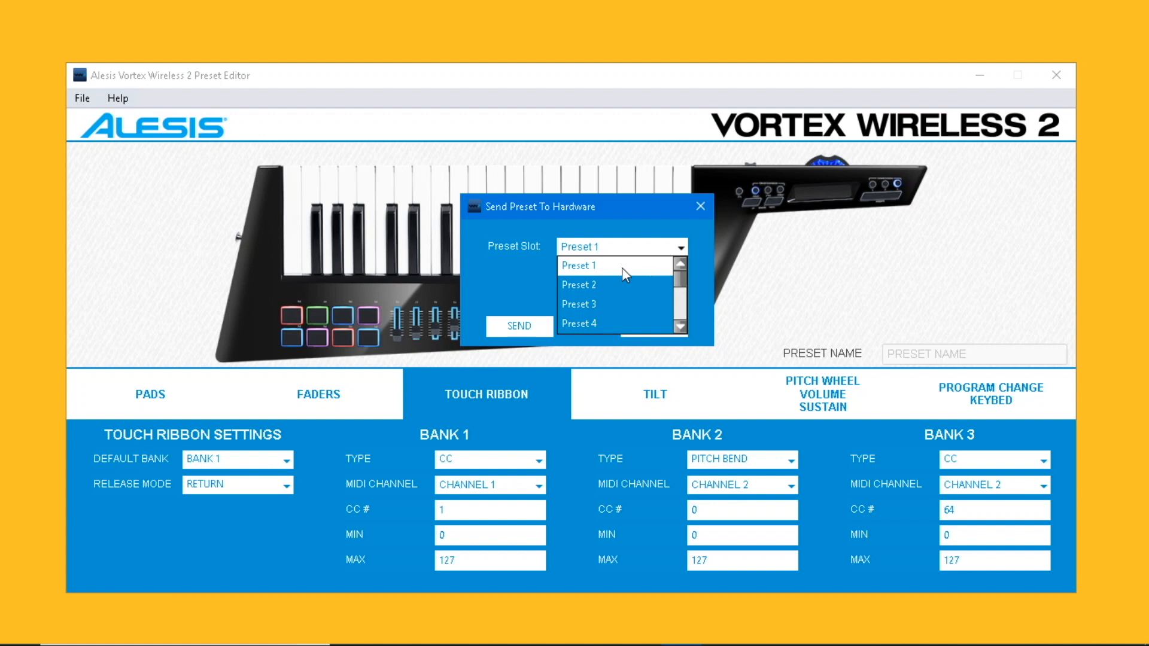
{"action": "left_click_drag", "start_coordinate": [680, 281], "coordinate": [680, 314]}
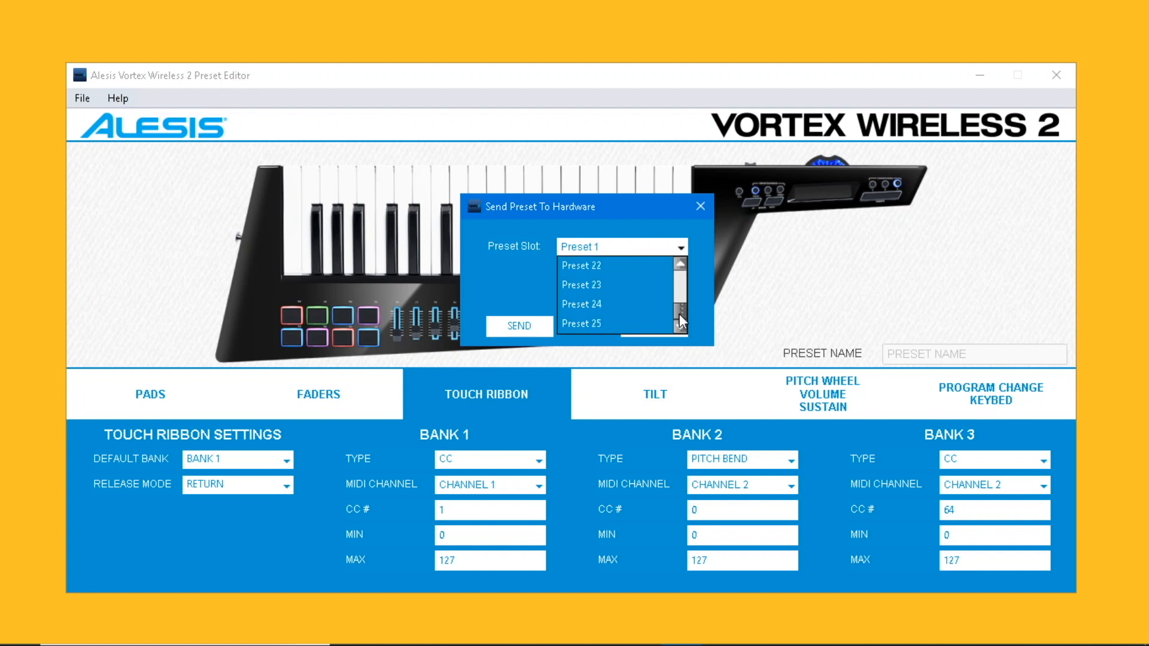
{"action": "left_click", "coordinate": [658, 325]}
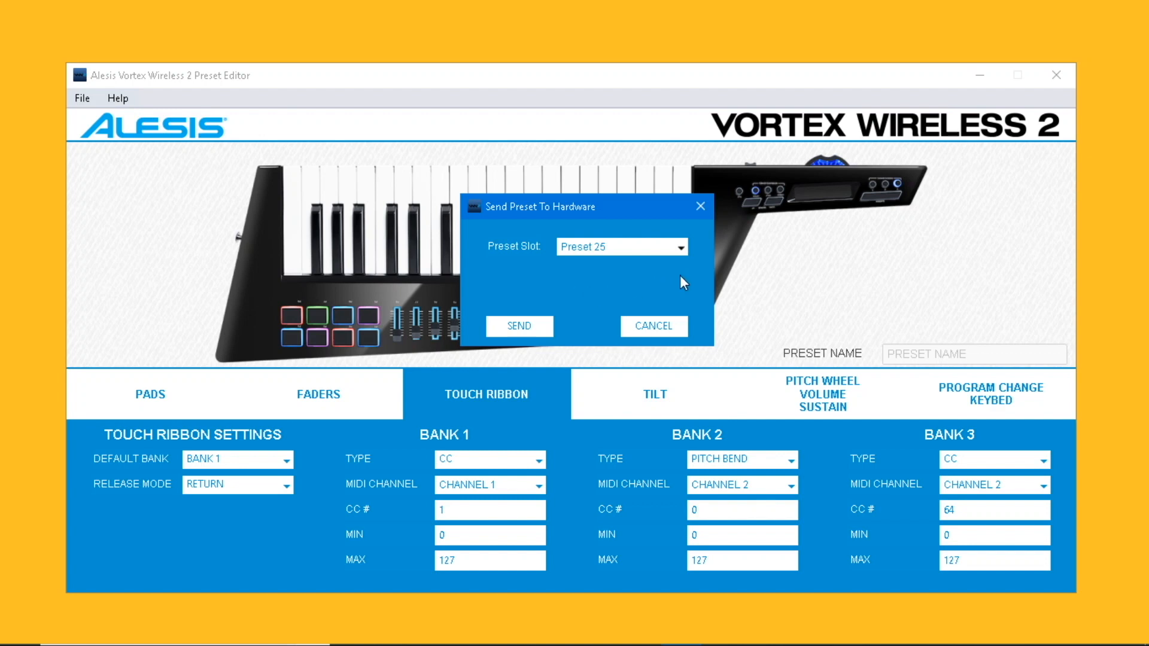
{"action": "left_click", "coordinate": [682, 249]}
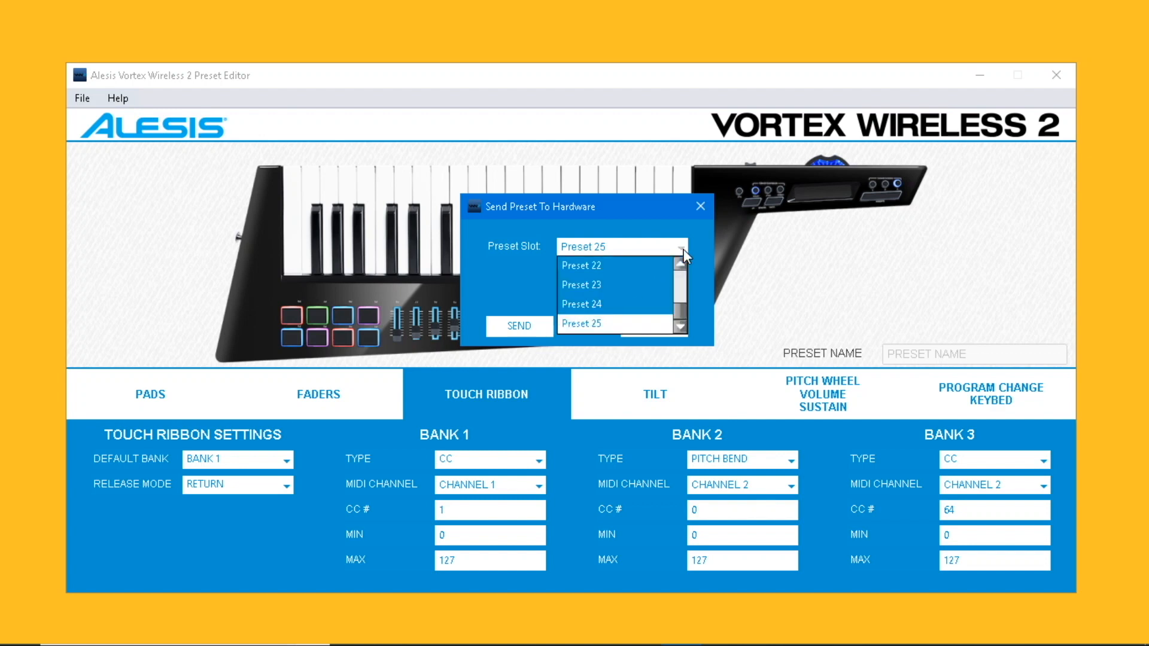
{"action": "left_click", "coordinate": [622, 325]}
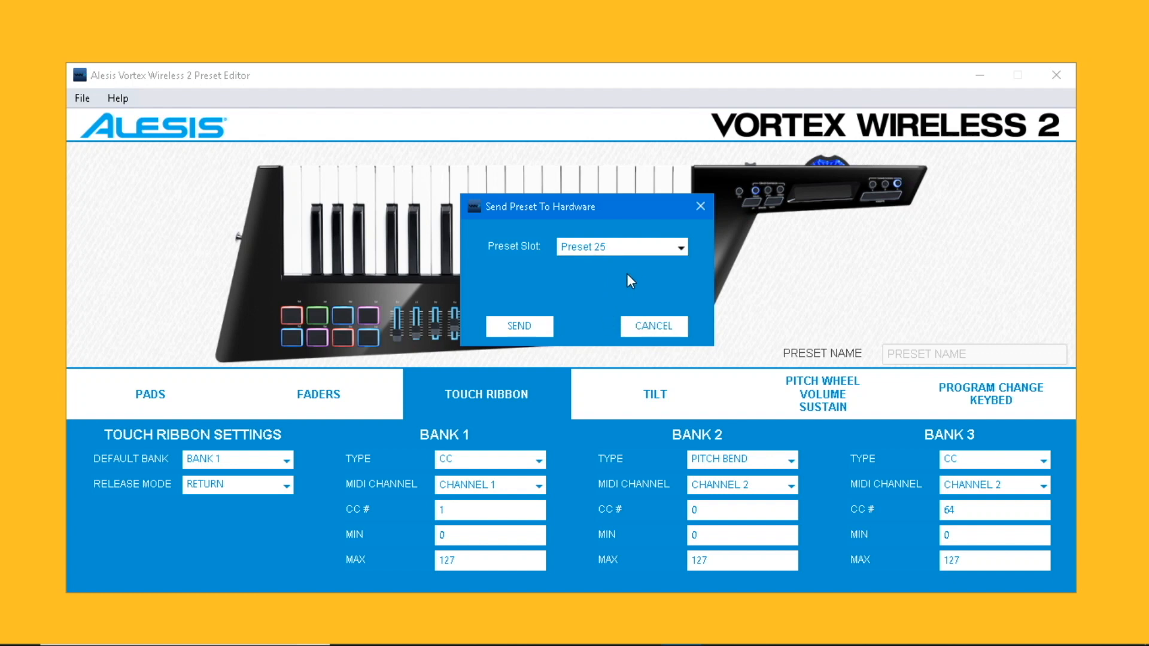
{"action": "left_click", "coordinate": [537, 324]}
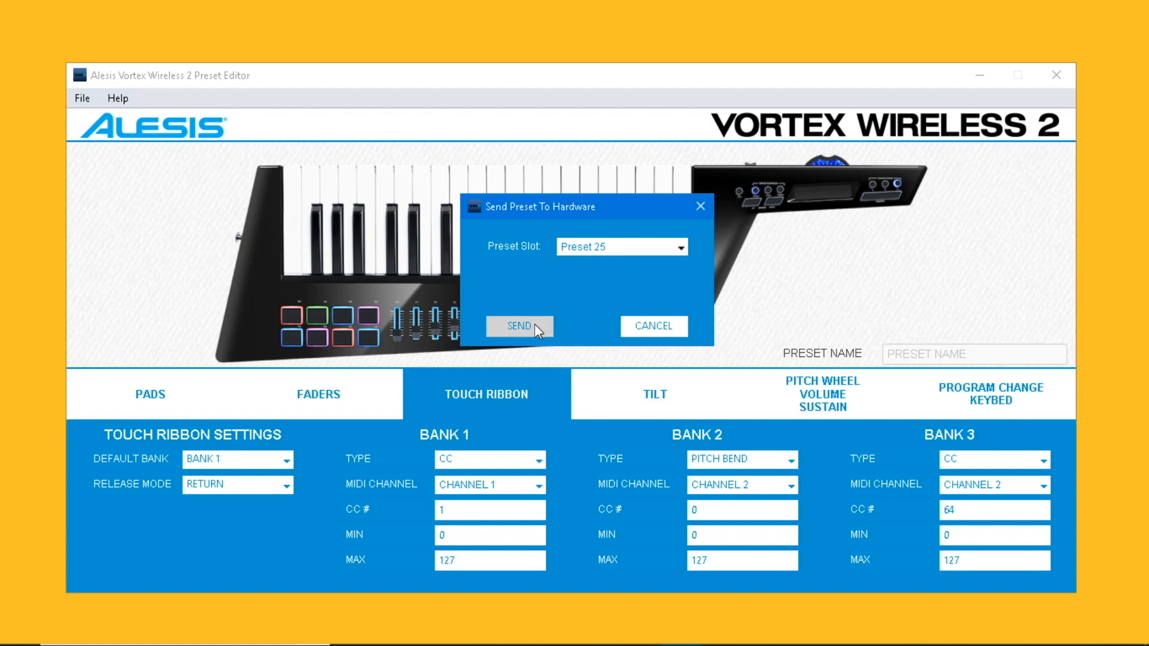